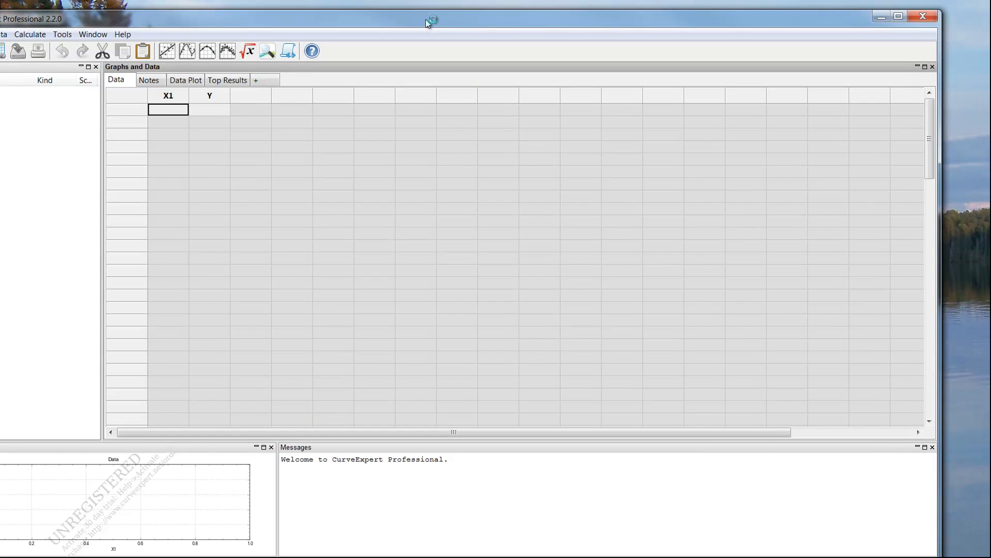
# Step: Maximize the window and enter X1 values -1, 0, 1, 2, 3, 4, 5 down seven rows
pyautogui.doubleClick(431, 22)
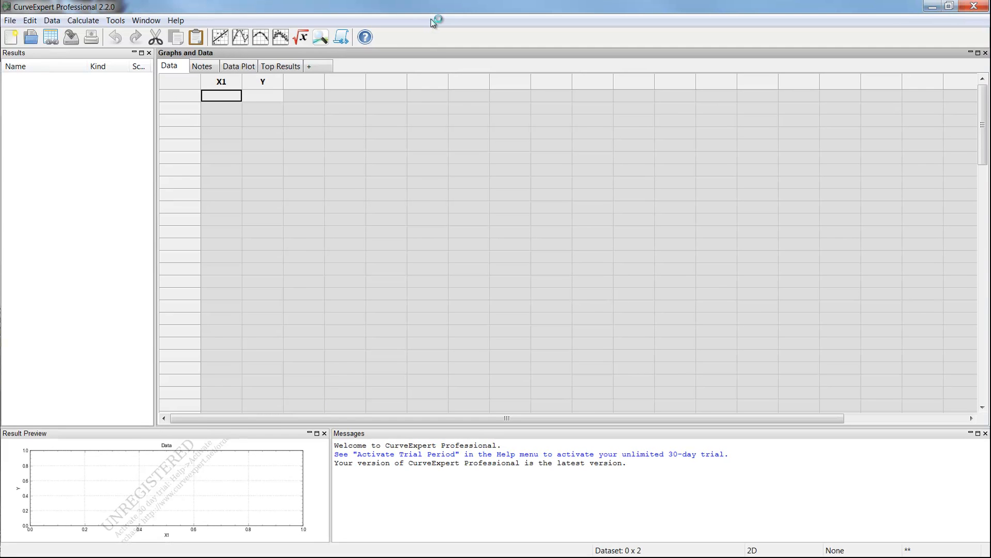
pyautogui.doubleClick(217, 96)
pyautogui.write('-1')
pyautogui.press('Return')
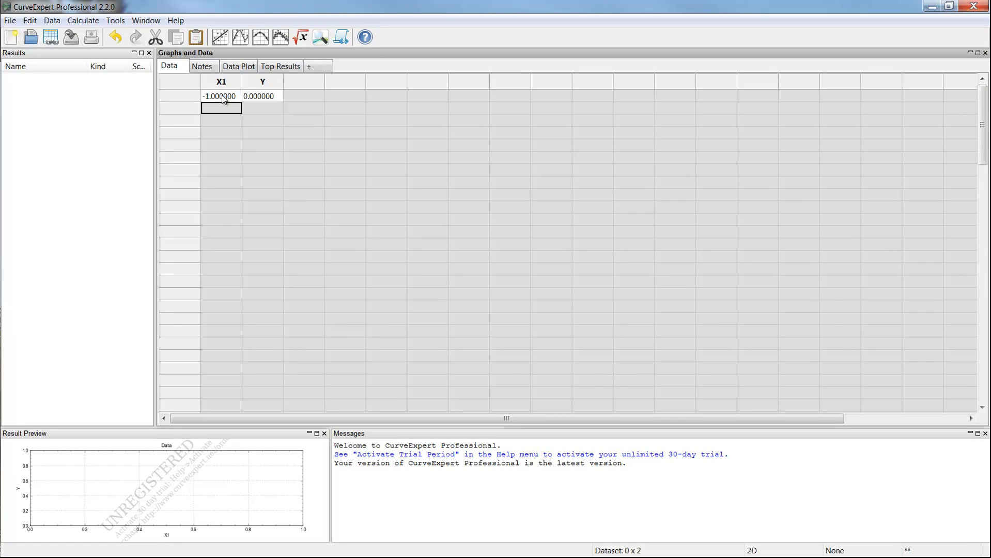
pyautogui.write('0')
pyautogui.press('Return')
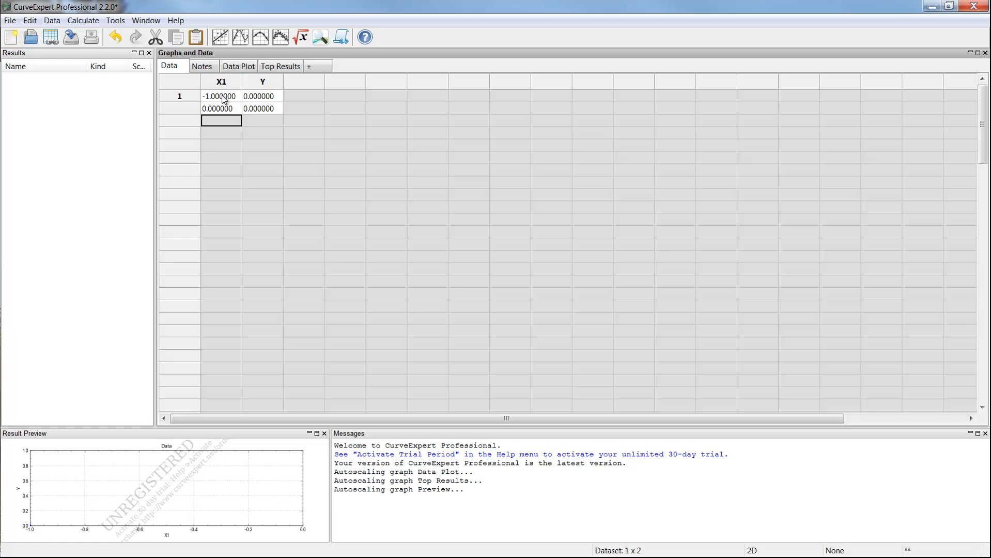
pyautogui.write('1')
pyautogui.press('Return')
pyautogui.write('2')
pyautogui.press('Return')
pyautogui.press('Return')
pyautogui.write('4')
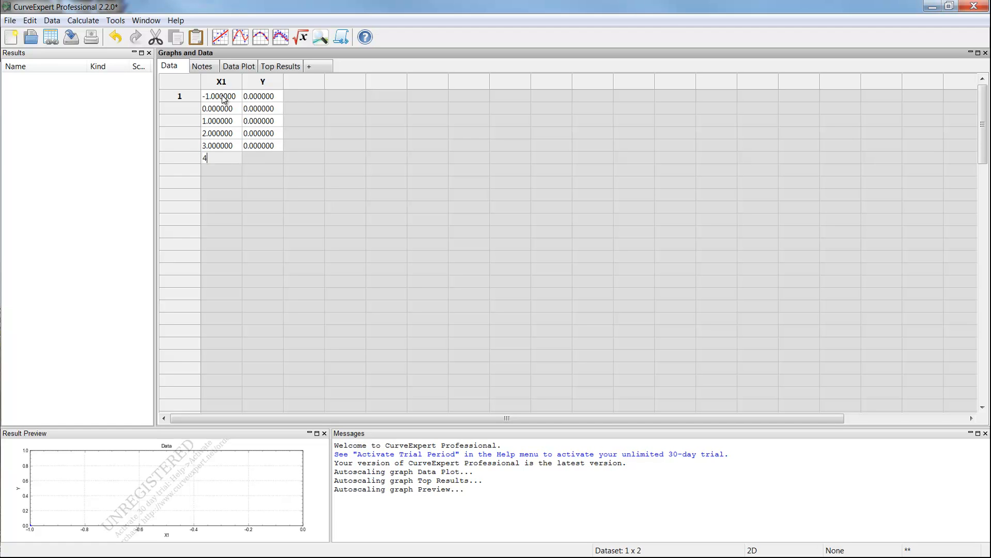
pyautogui.press('Return')
pyautogui.write('5')
pyautogui.press('Return')
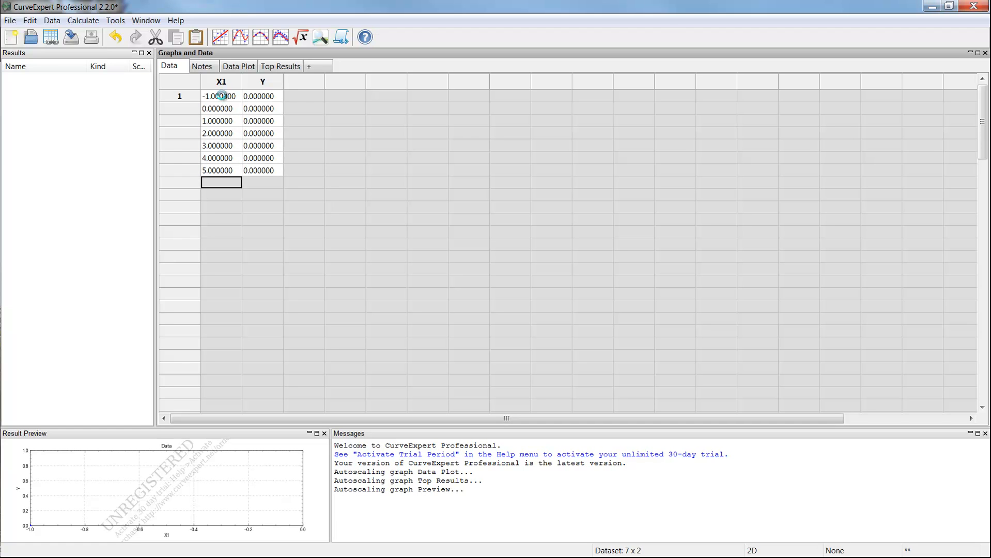
pyautogui.press('Tab')
pyautogui.press('Up')
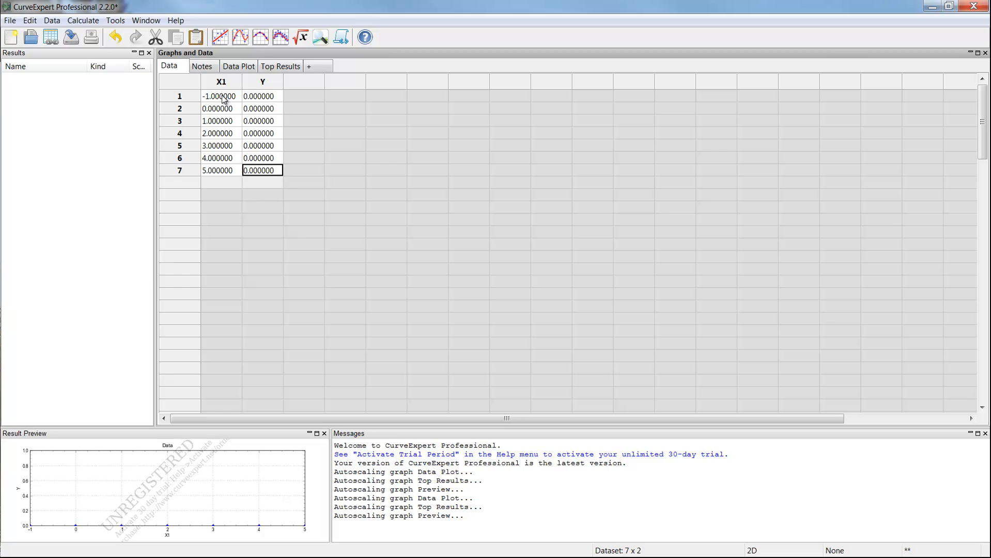
# Step: Enter the first four Y values -14, -6, 0, 16, fixing a mistyped digit in -6
pyautogui.press('Up')
pyautogui.press('Up')
pyautogui.press('Up')
pyautogui.press('Up')
pyautogui.press('Up')
pyautogui.press('Up')
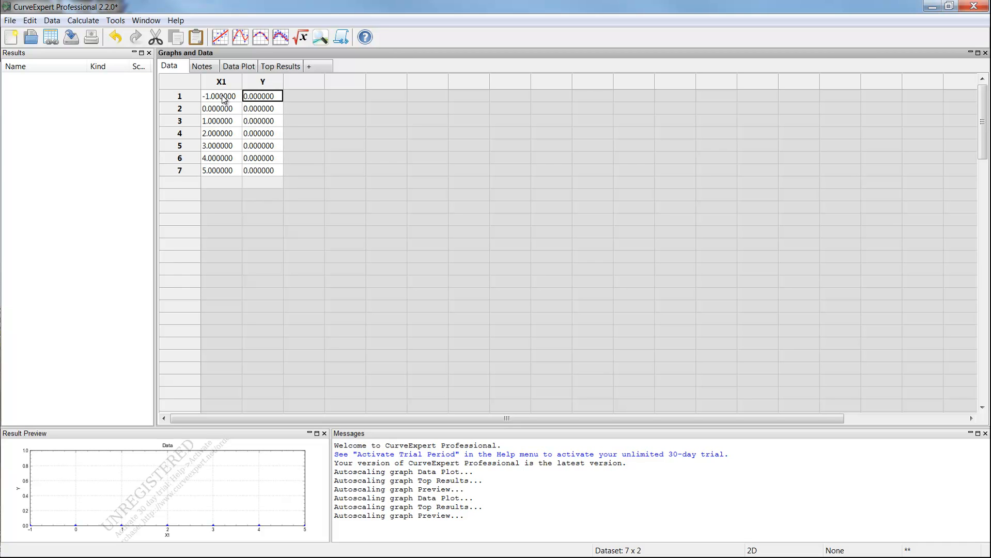
pyautogui.write('-14')
pyautogui.press('Return')
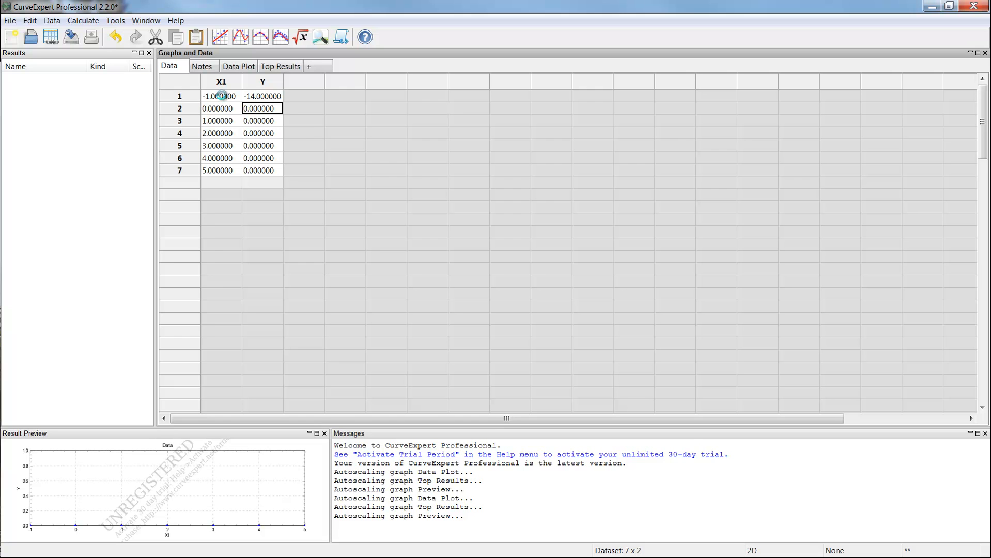
pyautogui.write('6')
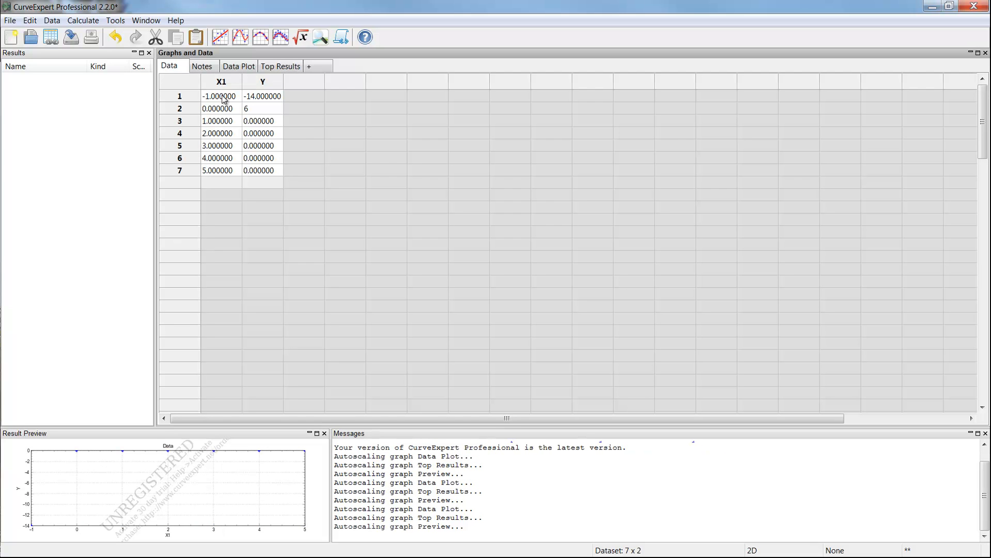
pyautogui.press('BackSpace')
pyautogui.write('-')
pyautogui.write('6')
pyautogui.press('Return')
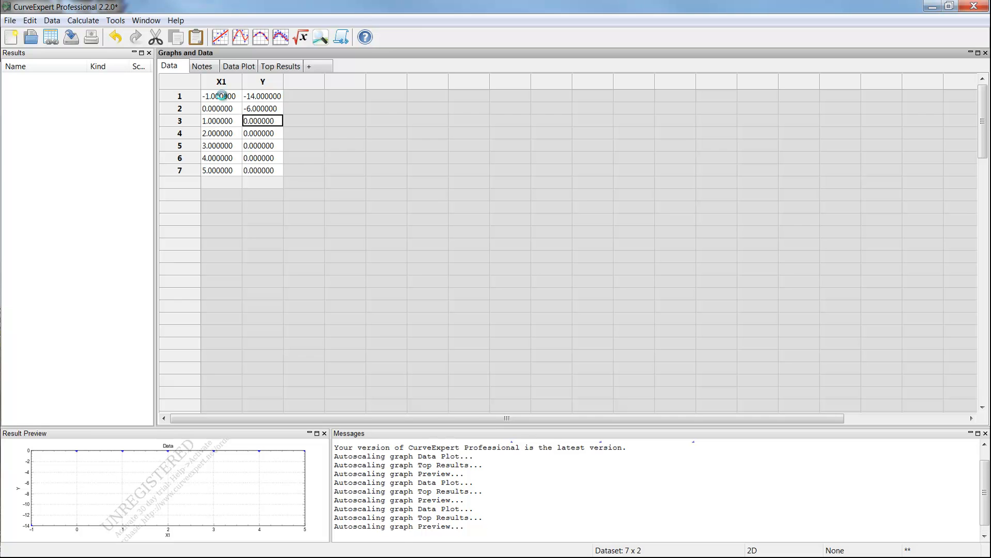
pyautogui.write('0')
pyautogui.press('Return')
pyautogui.write('1')
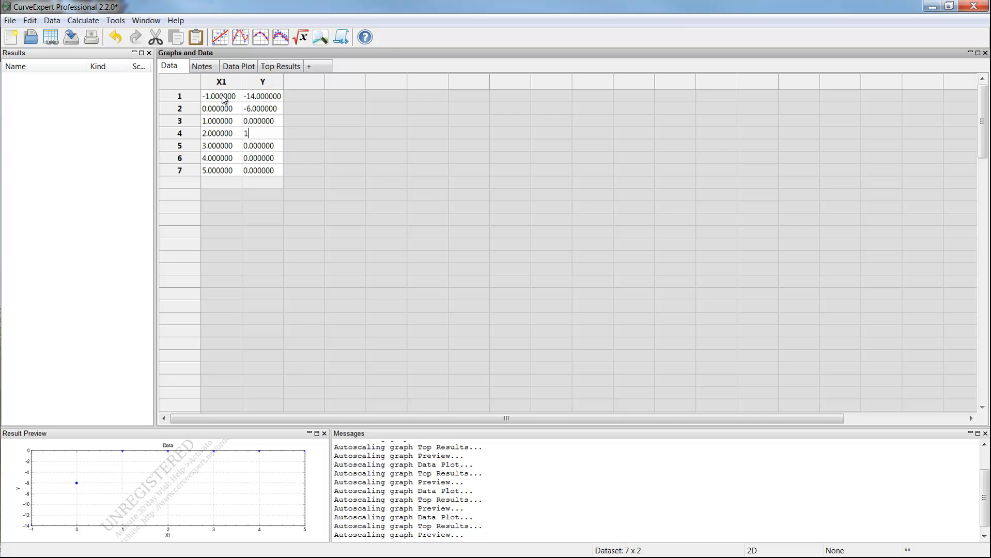
pyautogui.write('6')
pyautogui.press('Return')
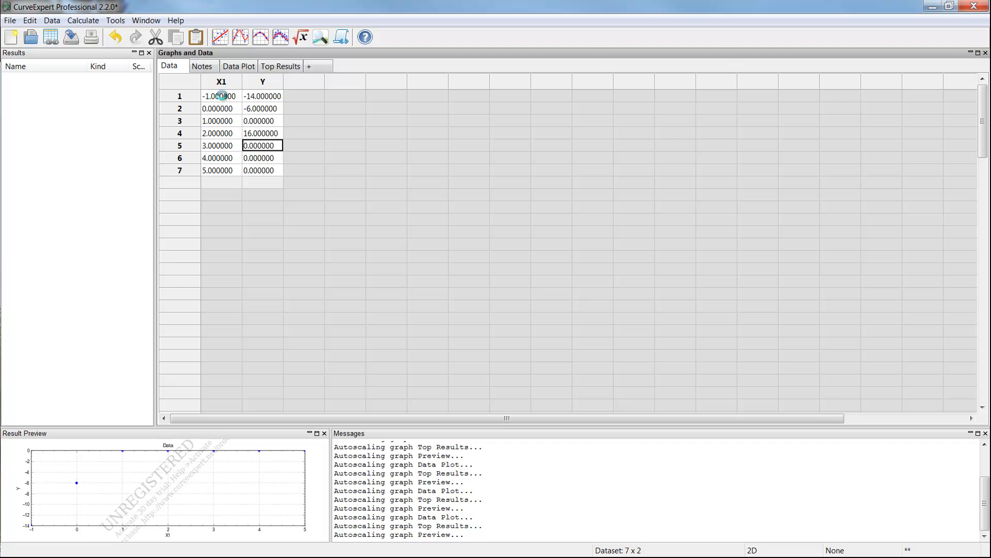
pyautogui.write('54')
# Step: Enter Y values 54 and 126, then correct row 7's Y to 244
pyautogui.press('Return')
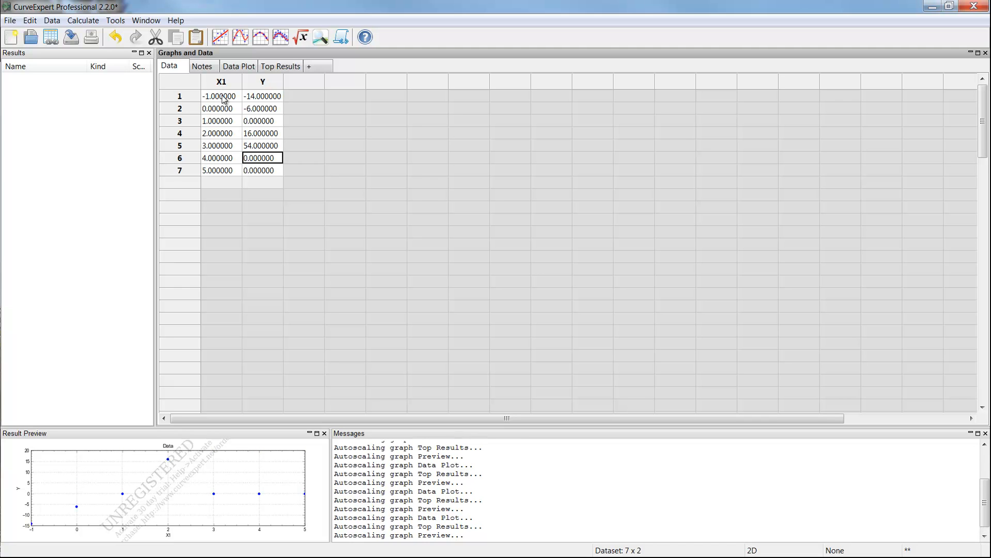
pyautogui.write('12')
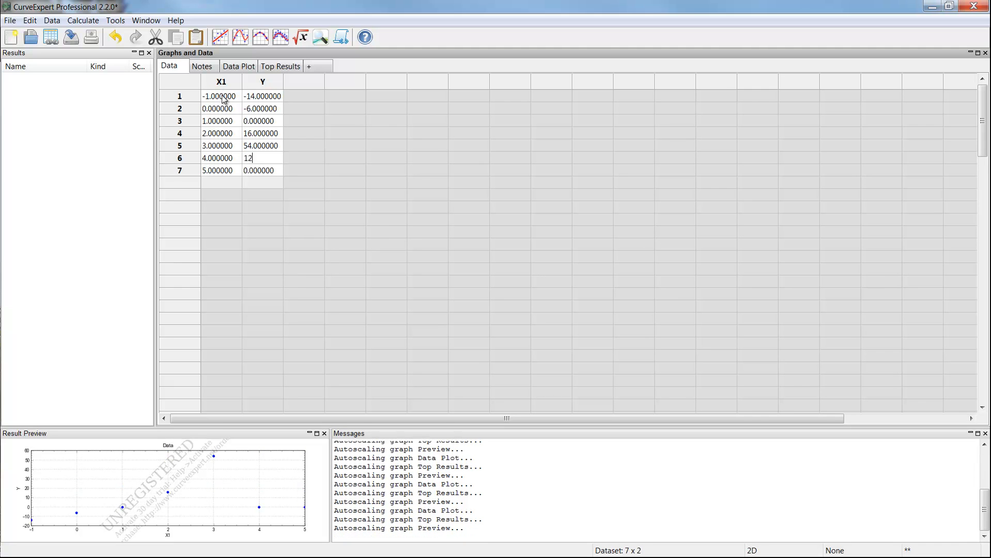
pyautogui.write('6')
pyautogui.press('Return')
pyautogui.write('44')
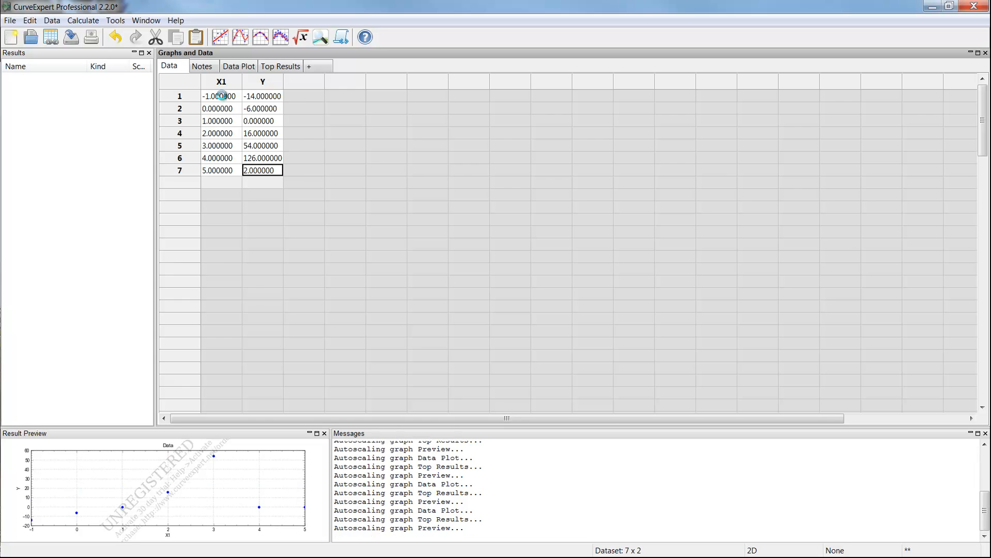
pyautogui.press('Return')
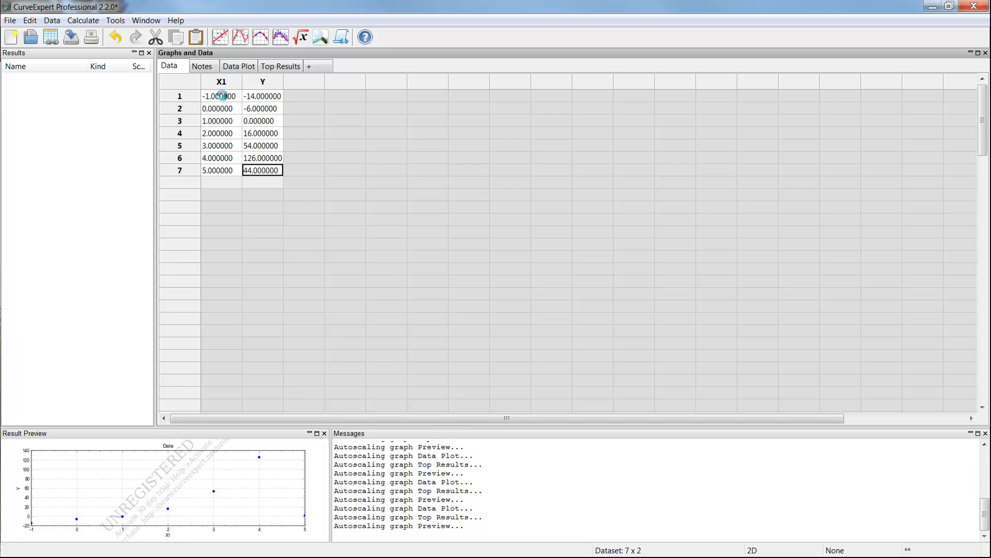
pyautogui.press('Return')
pyautogui.write('244')
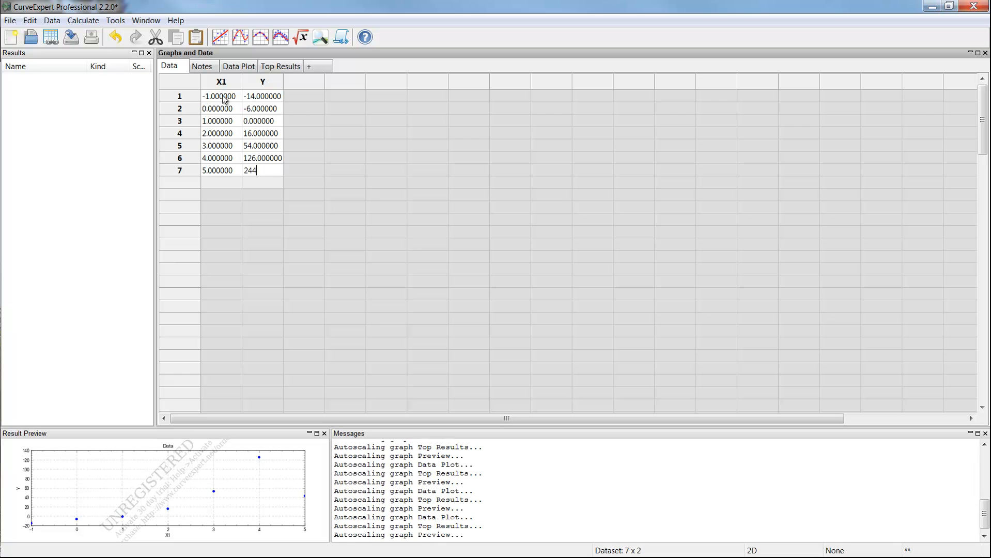
pyautogui.press('Return')
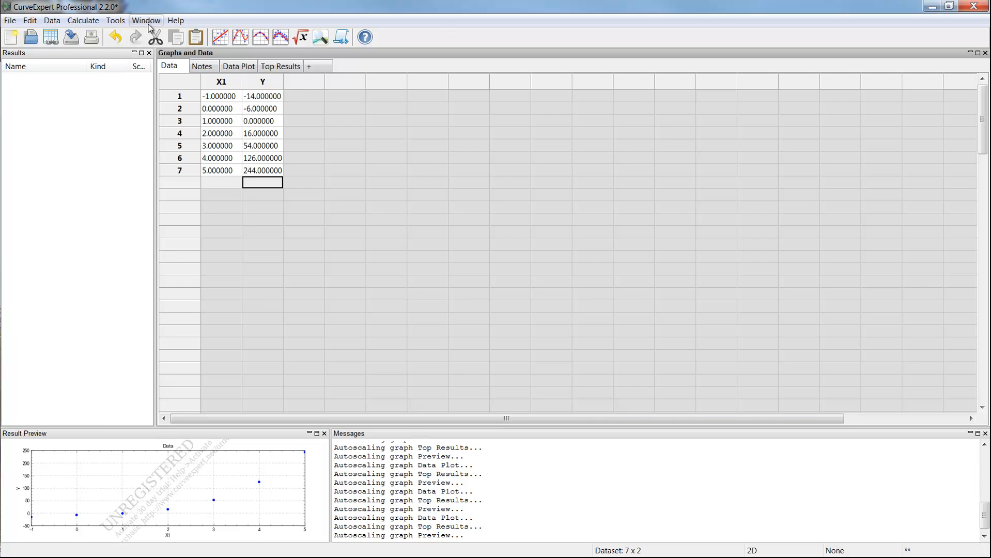
pyautogui.click(151, 53)
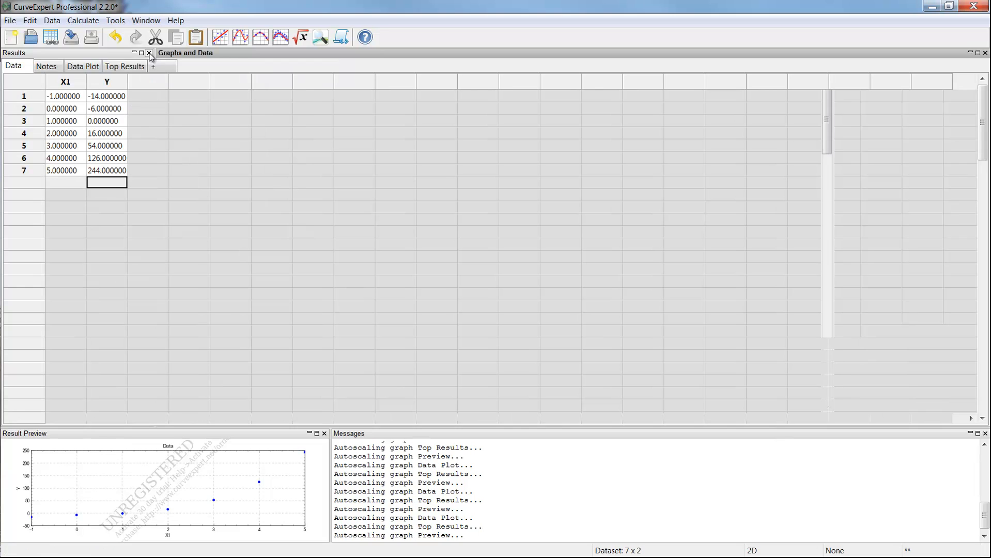
pyautogui.click(146, 20)
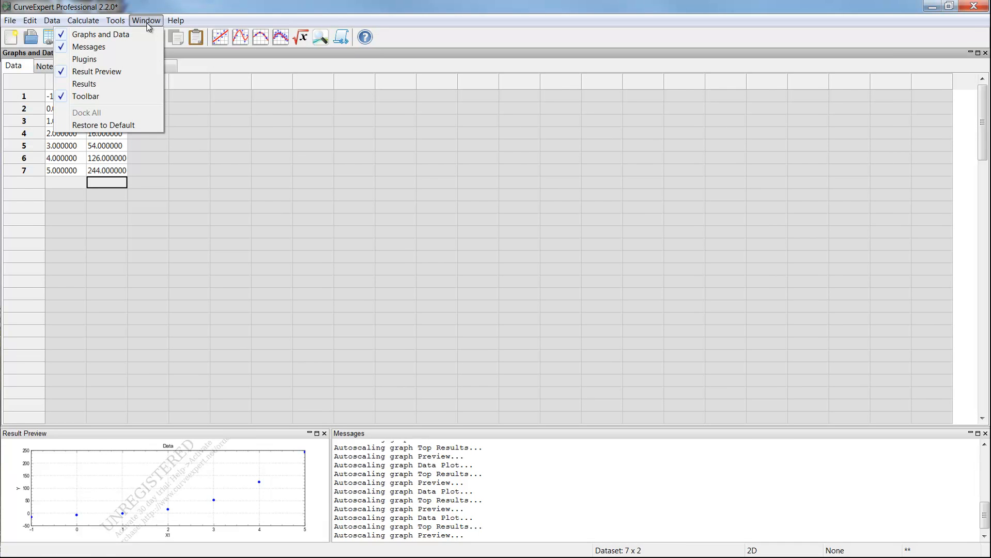
pyautogui.click(84, 83)
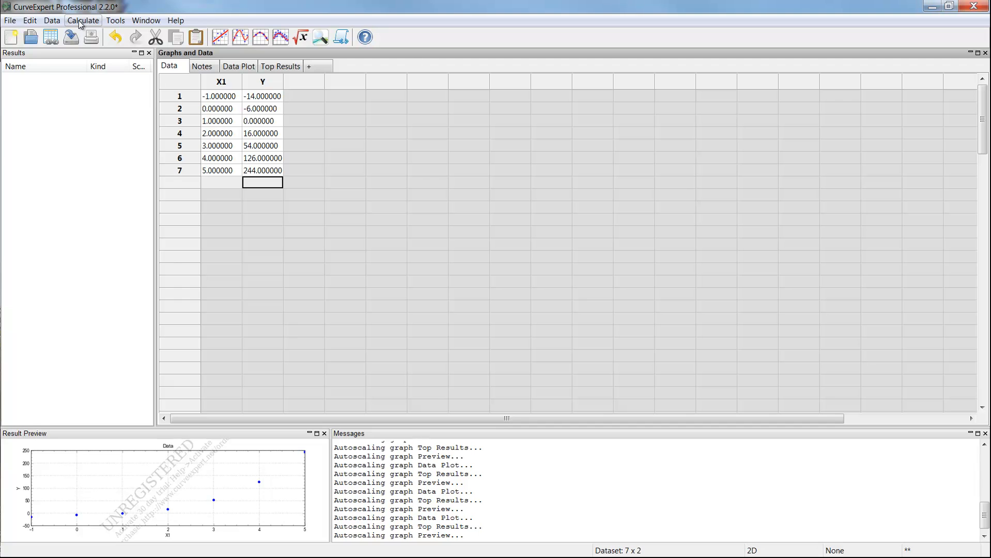
# Step: Run an Nth-order Polynomial Fit from Calculate with Degree lowered to 2
pyautogui.click(78, 20)
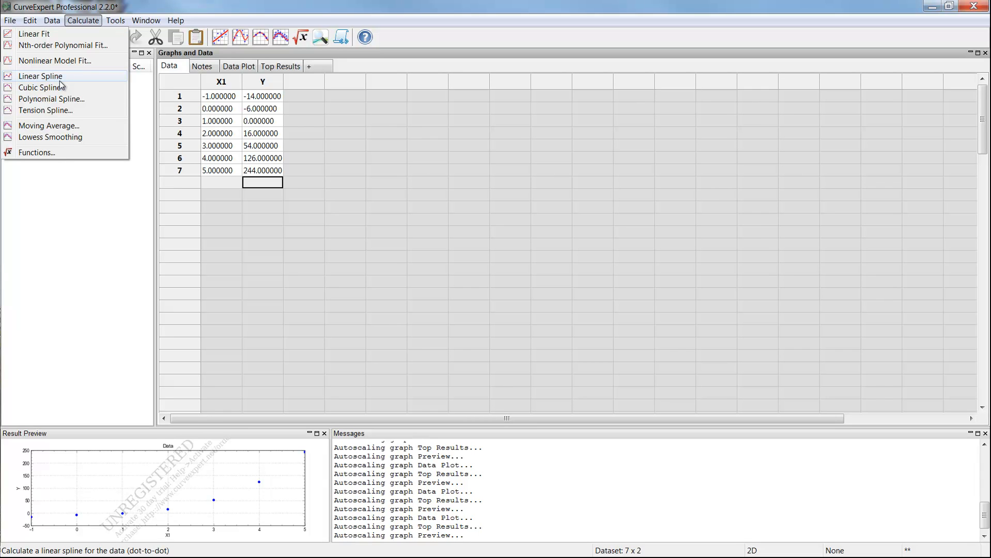
pyautogui.click(59, 43)
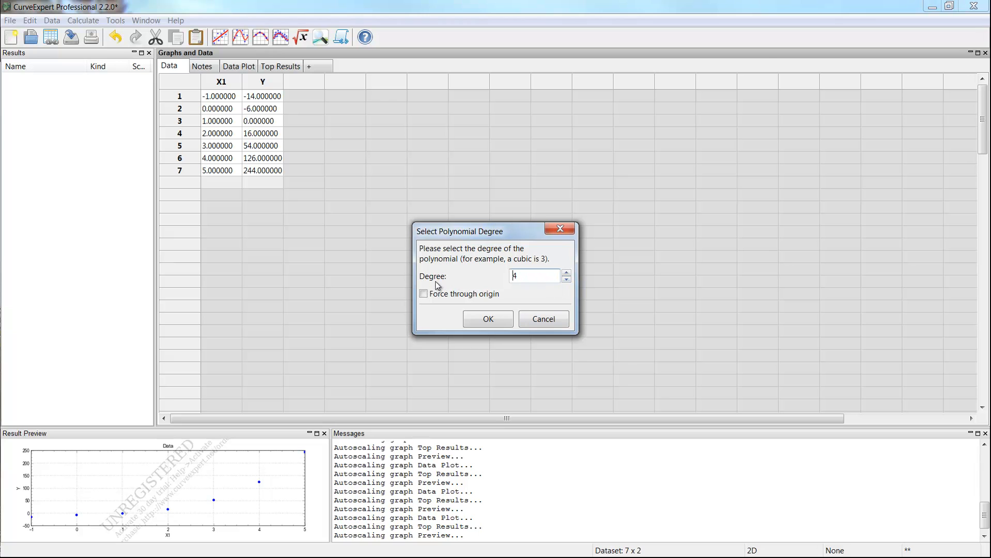
pyautogui.click(566, 281)
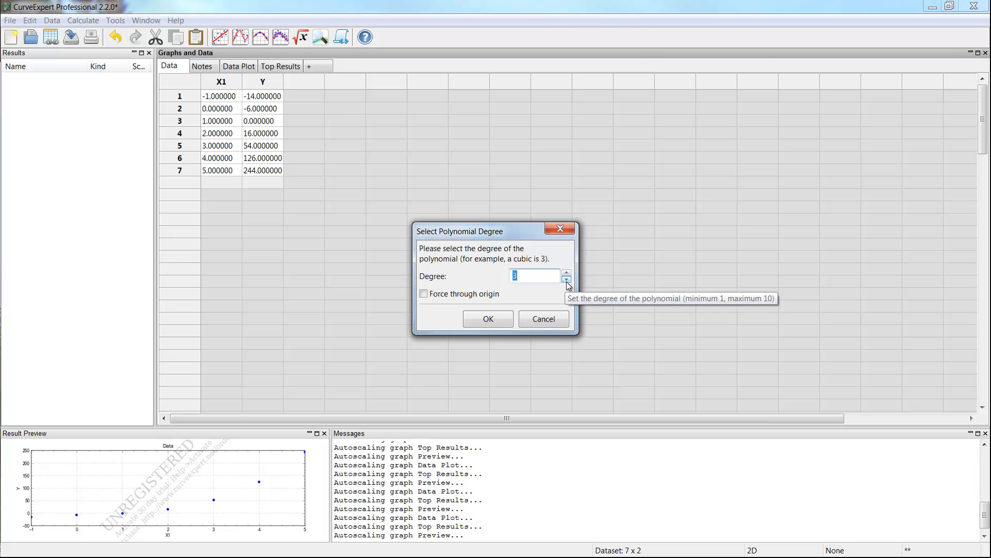
pyautogui.click(565, 280)
pyautogui.click(534, 295)
pyautogui.click(488, 320)
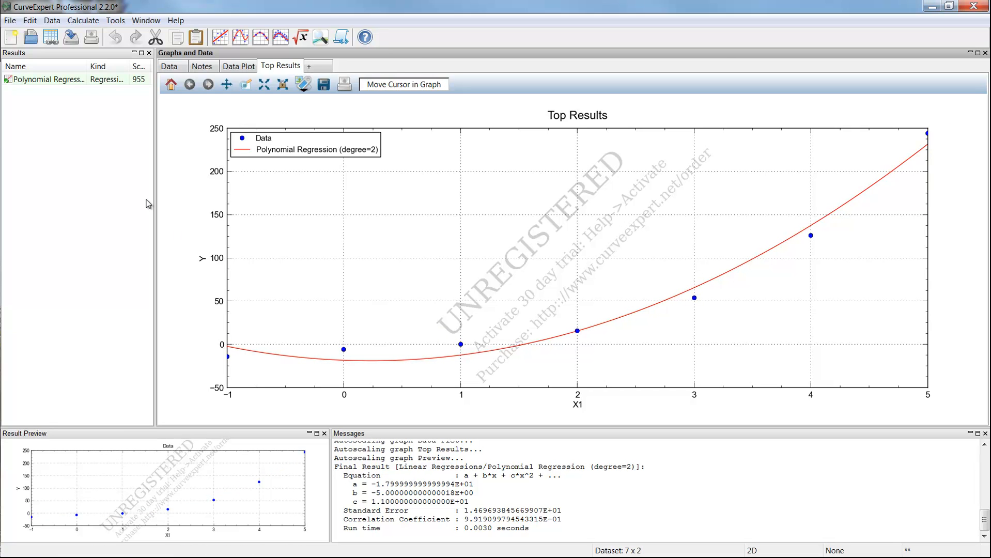
# Step: Show the quadratic Polynomial Regression's detailed results with parameters a, b, c
pyautogui.click(97, 81)
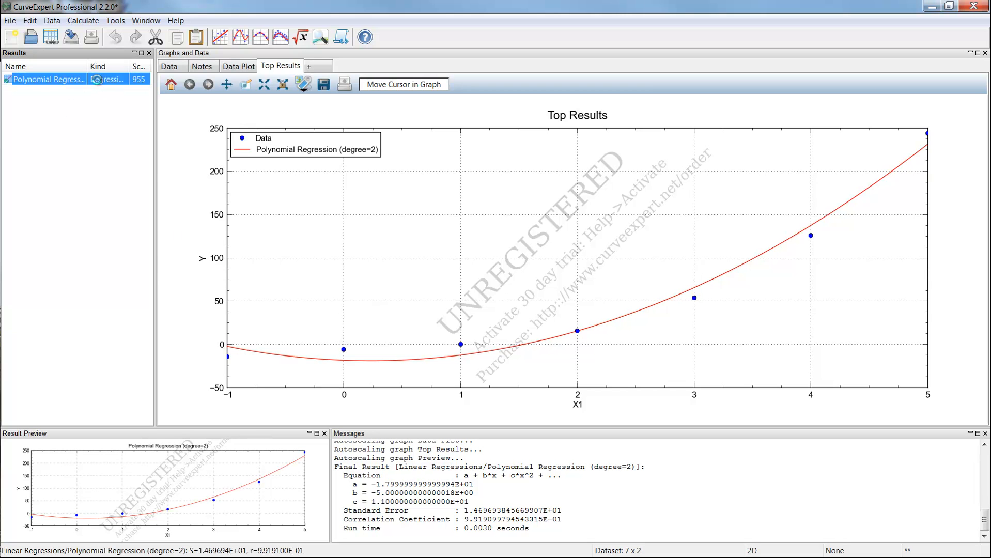
pyautogui.doubleClick(97, 81)
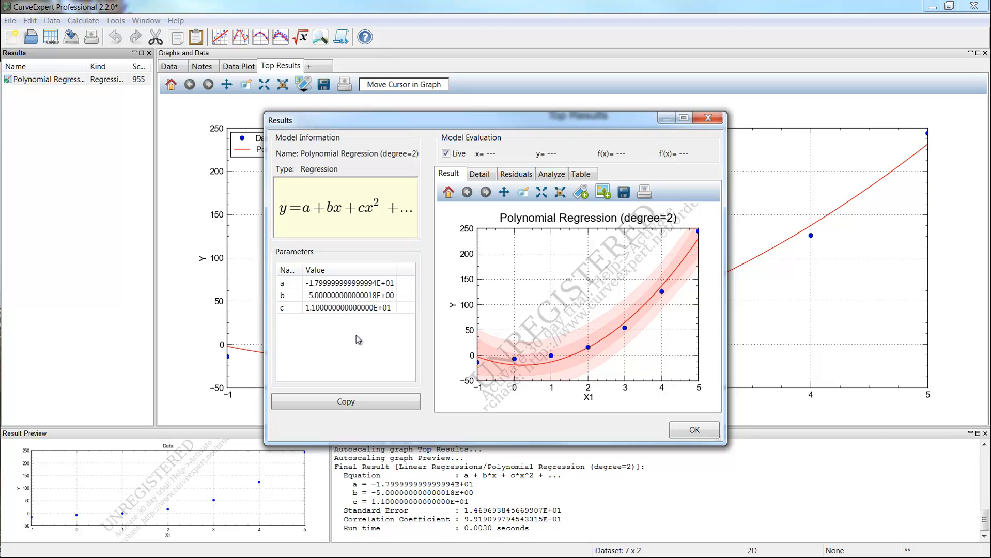
# Step: Close the quadratic details and run a degree-3 polynomial fit, selecting its result entry
pyautogui.click(707, 117)
pyautogui.click(83, 20)
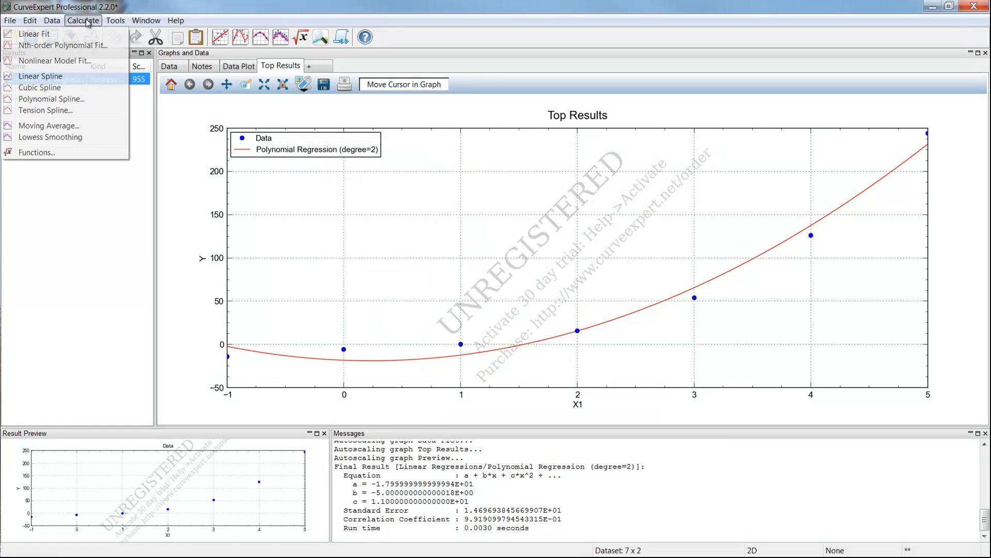
pyautogui.click(62, 46)
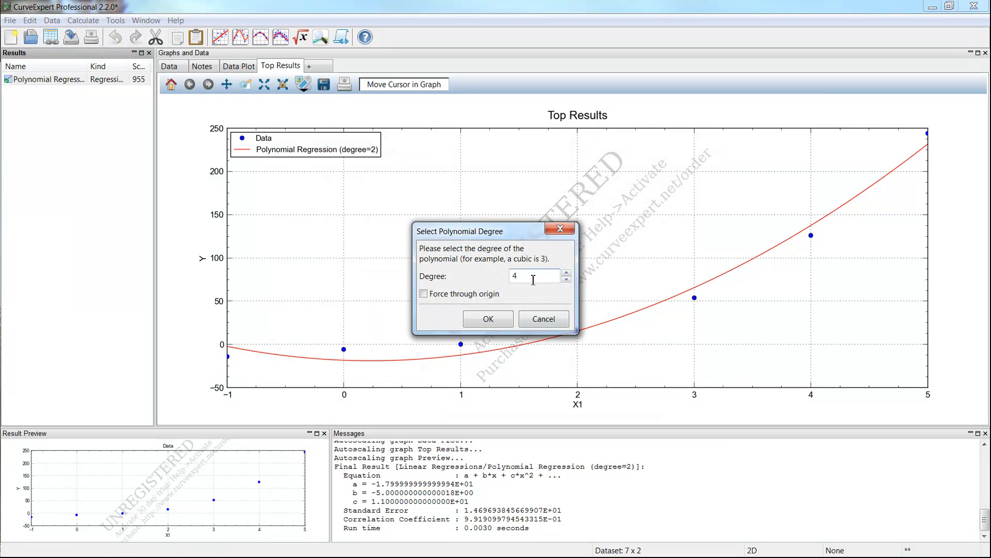
pyautogui.click(488, 319)
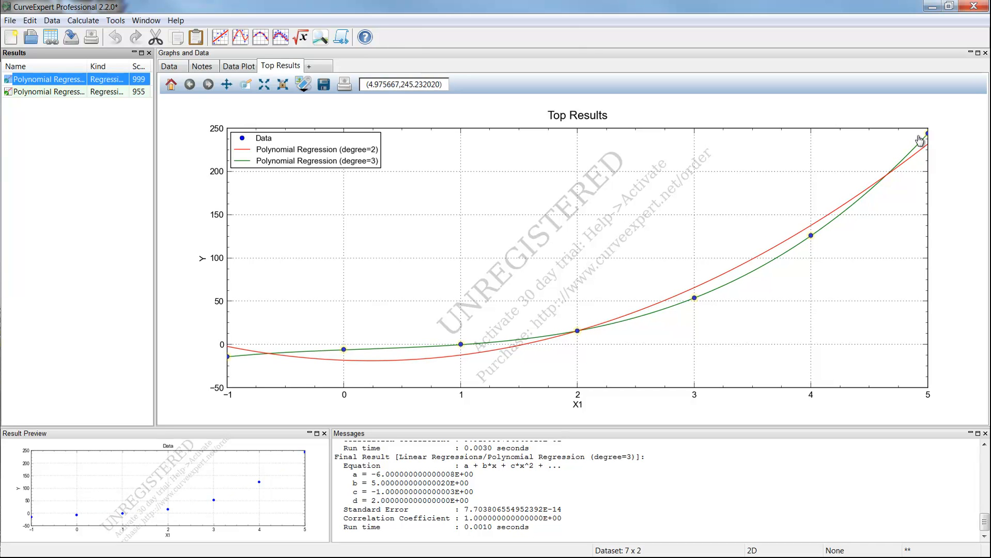
pyautogui.click(118, 79)
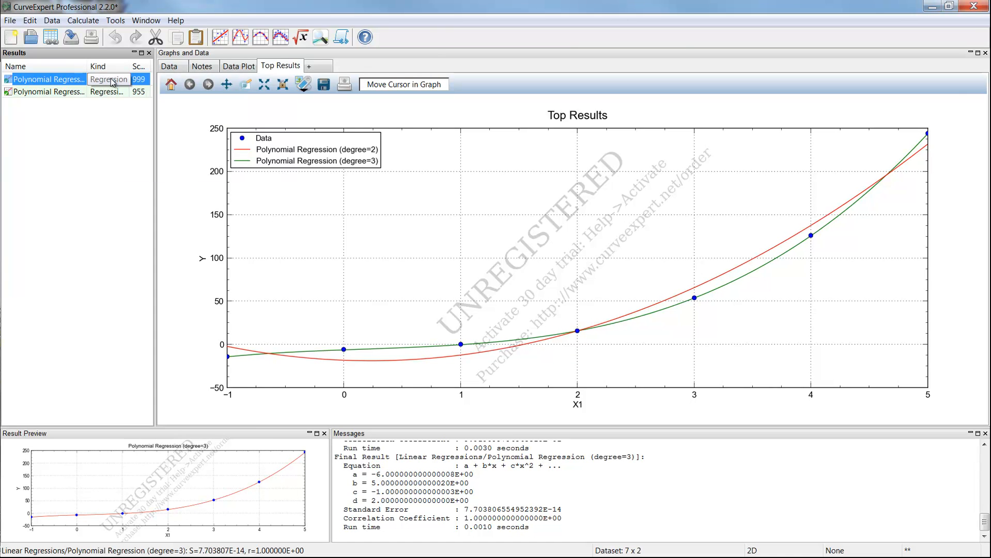
# Step: Show the cubic regression's detailed results with a=-6, b=5, c=-1, d=2
pyautogui.doubleClick(115, 80)
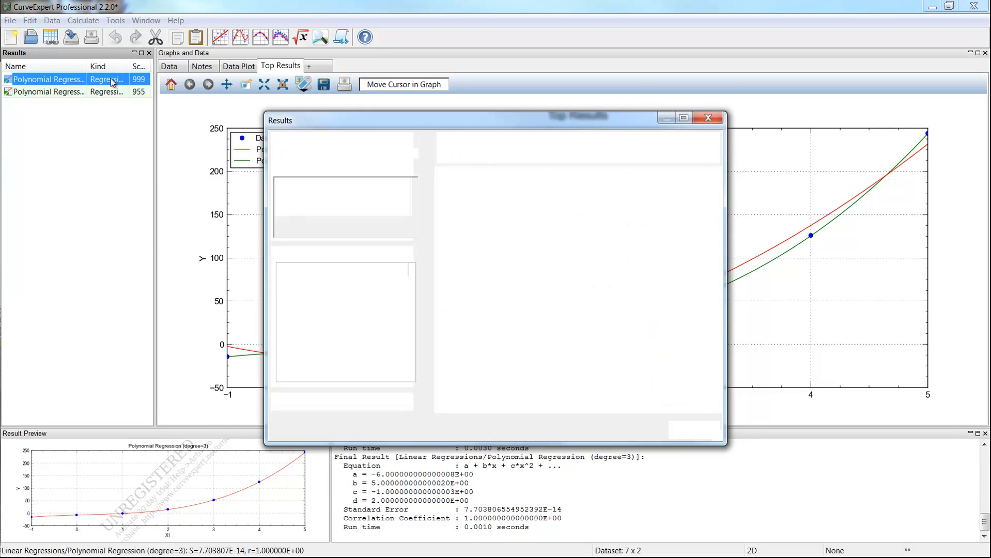